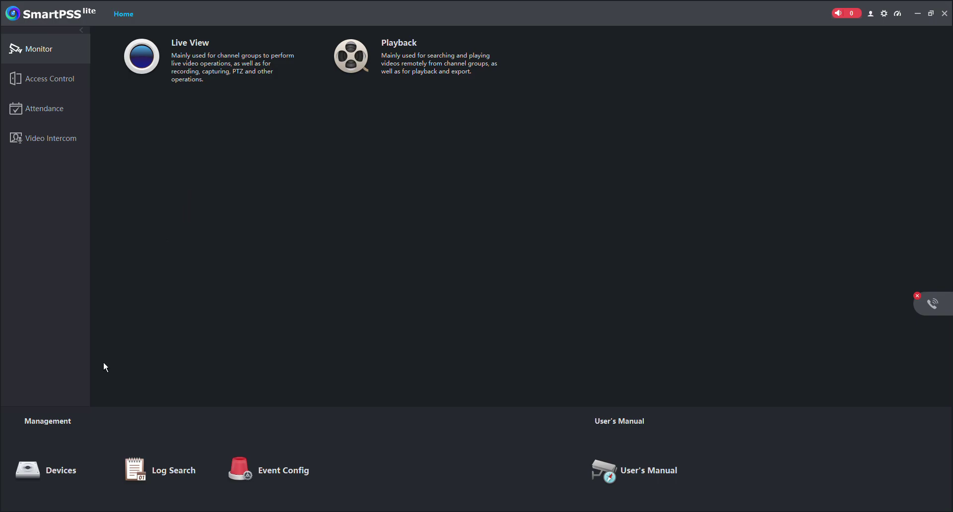
Open the device configuration of access controller 192.168.1.143 from the device list and view its time settings.
{"action": "left_click", "coordinate": [57, 477]}
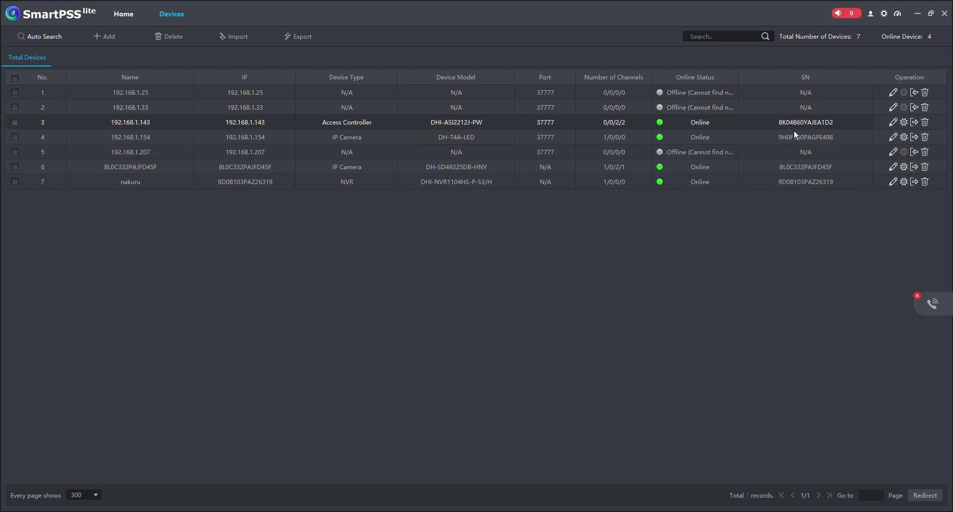
{"action": "left_click", "coordinate": [906, 124]}
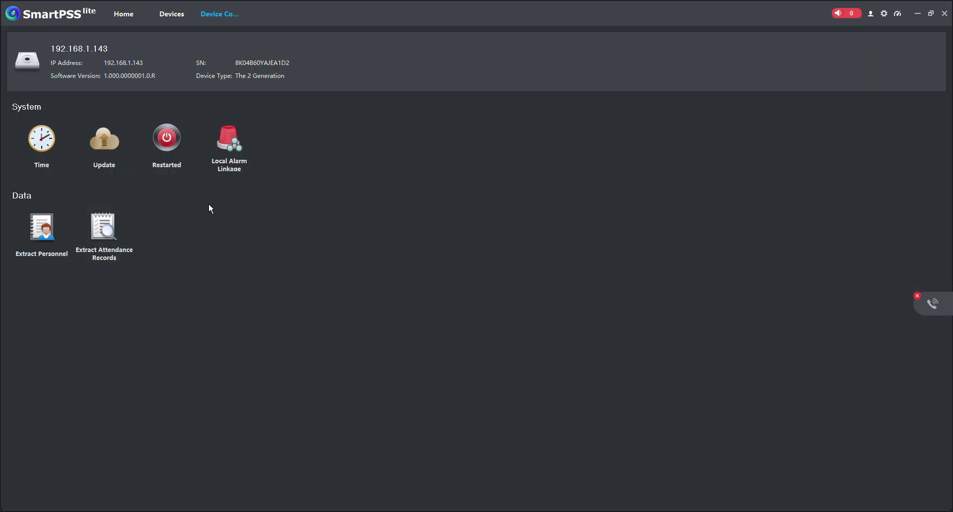
{"action": "left_click", "coordinate": [41, 141]}
Open Access Control Monitoring and select Door 1 under device 192.168.1.143 in the organization tree.
{"action": "left_click", "coordinate": [130, 20]}
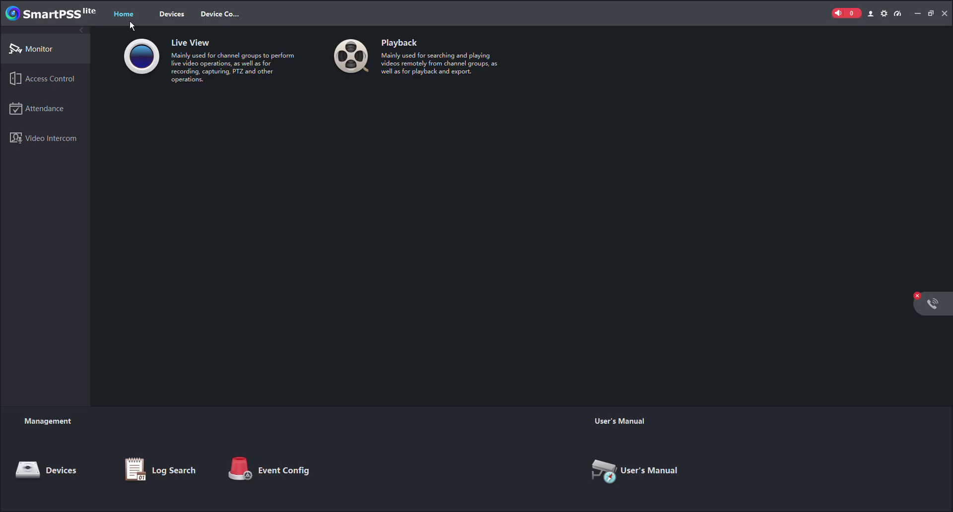
{"action": "left_click", "coordinate": [45, 84]}
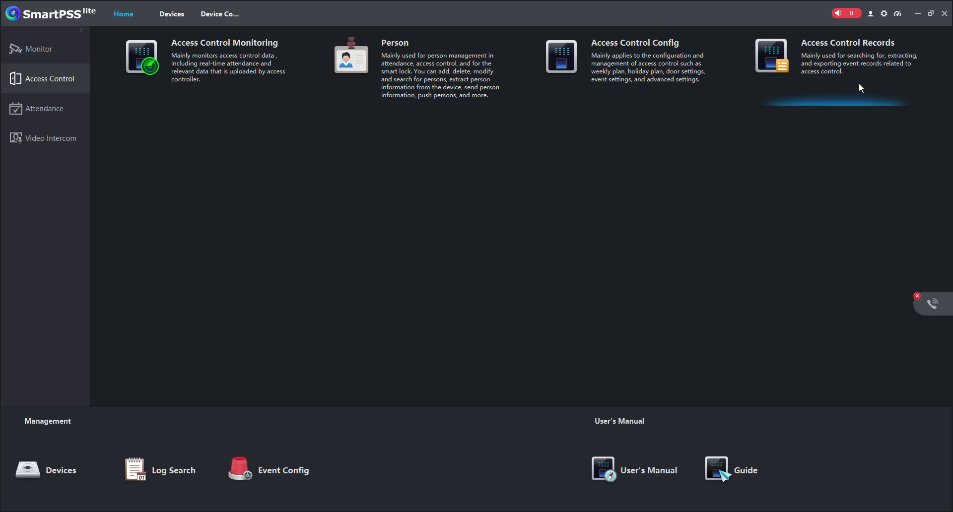
{"action": "left_click", "coordinate": [228, 70]}
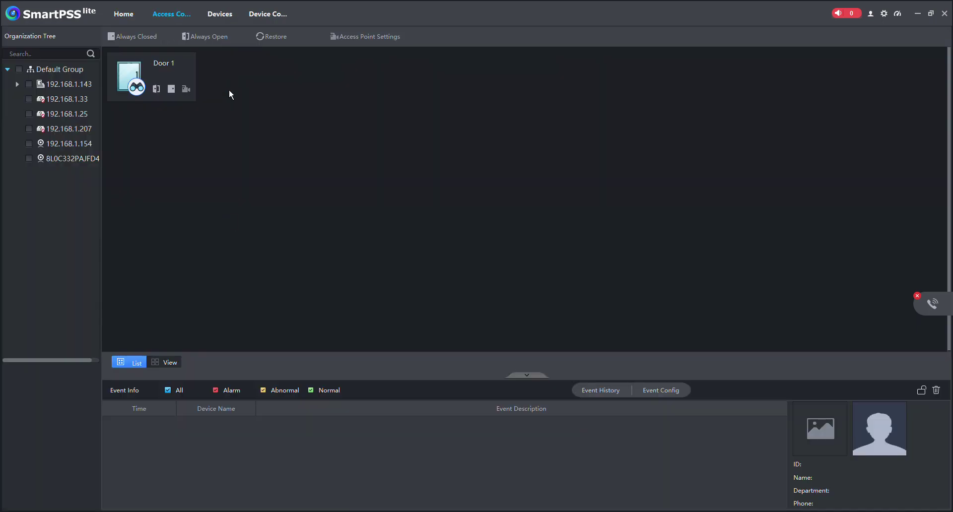
{"action": "left_click", "coordinate": [22, 87]}
{"action": "left_click", "coordinate": [39, 99]}
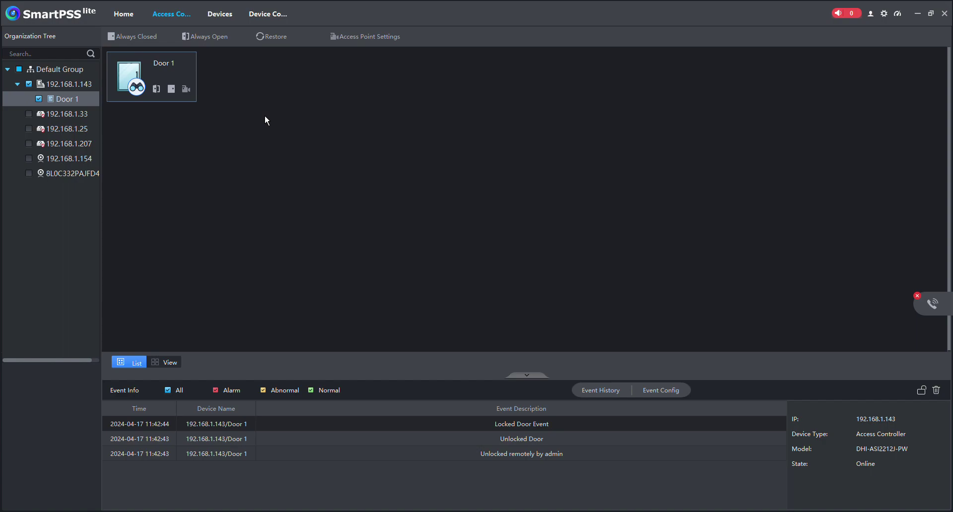
View the list of registered persons in the access control Person module, and return to the home page.
{"action": "left_click", "coordinate": [133, 15]}
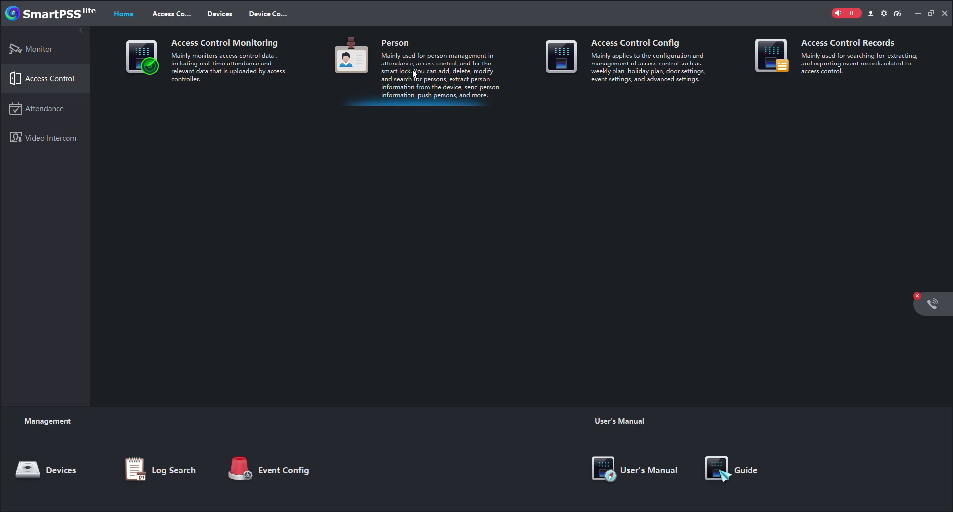
{"action": "left_click", "coordinate": [455, 92]}
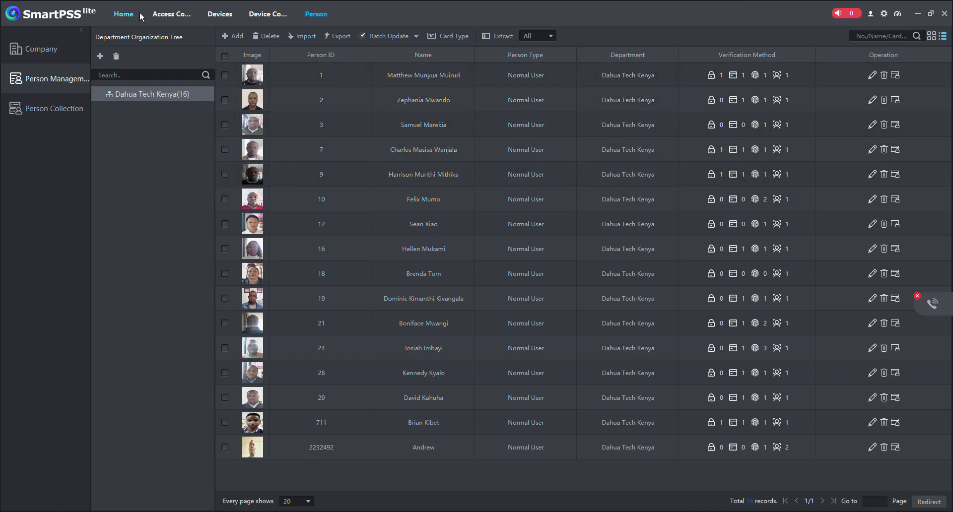
{"action": "left_click", "coordinate": [124, 14]}
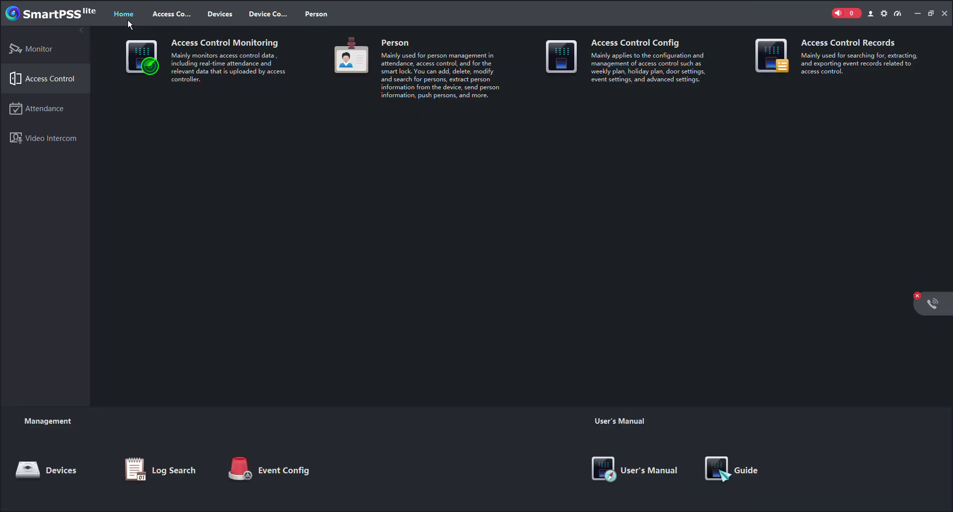
Open Access Control Config and review the weekly plan and holiday plan time templates.
{"action": "left_click", "coordinate": [619, 70]}
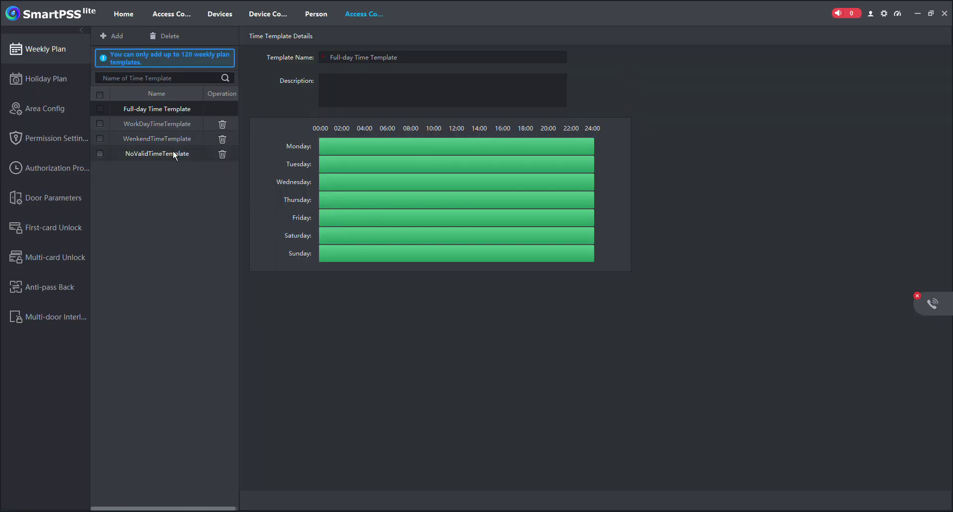
{"action": "left_click", "coordinate": [45, 54]}
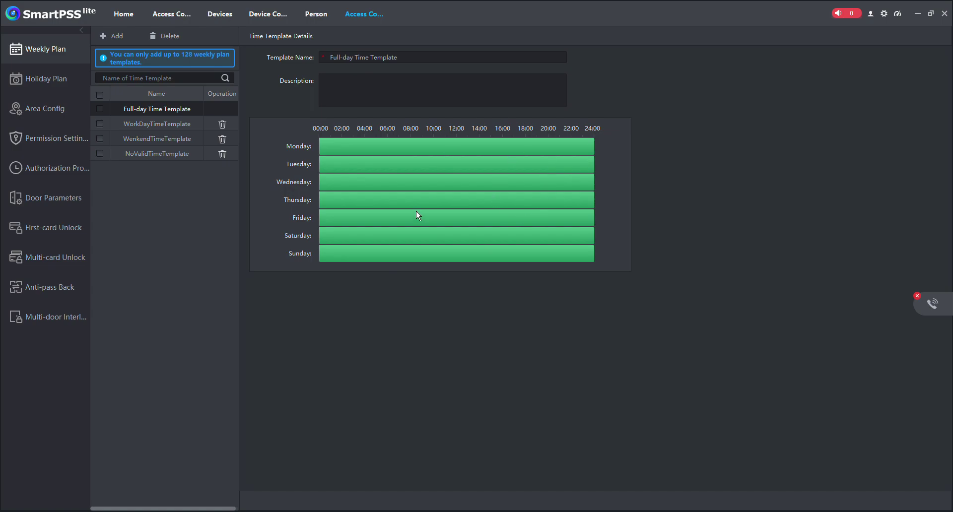
{"action": "left_click", "coordinate": [63, 84]}
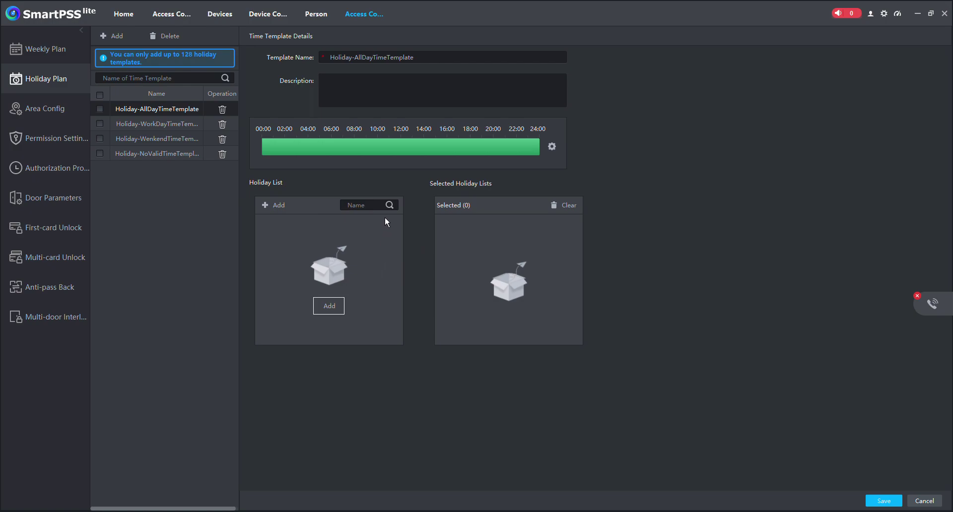
Add Door 1 of 192.168.1.143 to the Dahua Kenya Office Default area and save the area.
{"action": "left_click", "coordinate": [39, 112]}
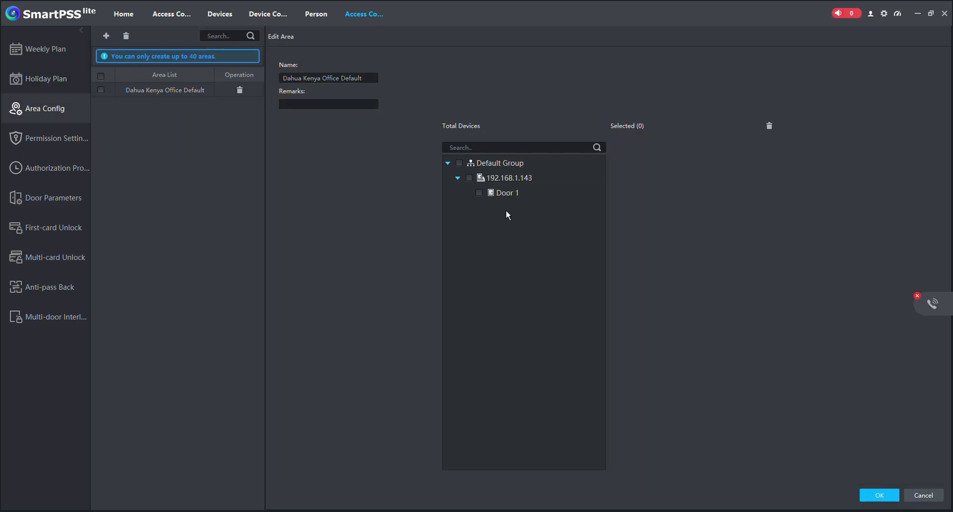
{"action": "left_click", "coordinate": [479, 193]}
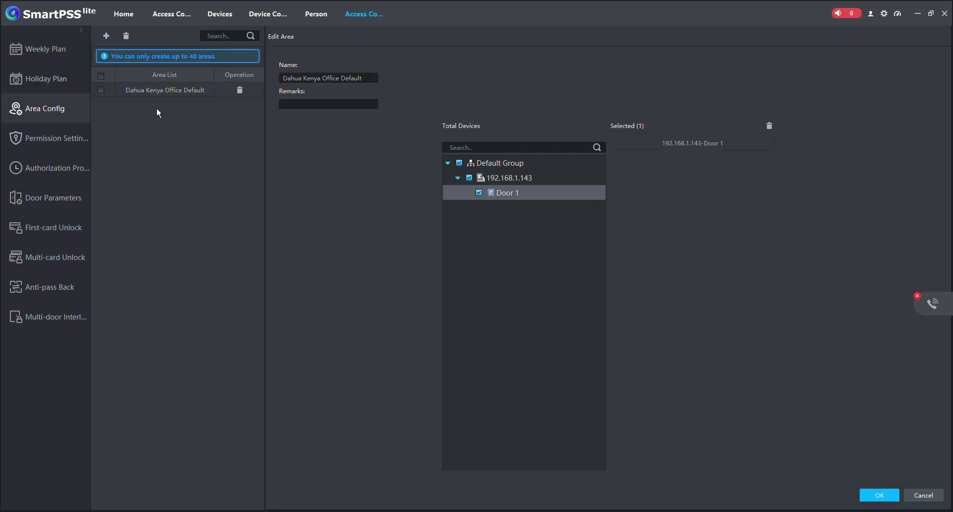
{"action": "left_click", "coordinate": [879, 496]}
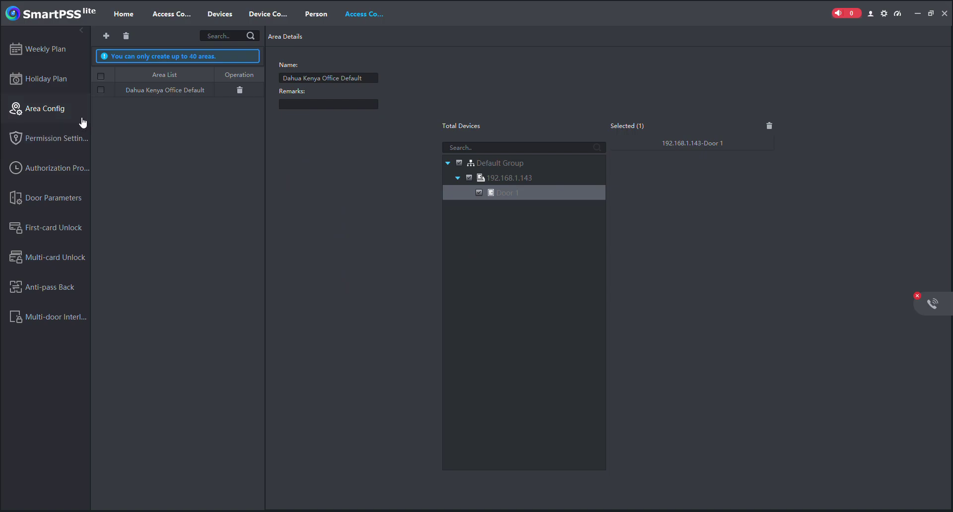
Review the Dahua KE Default Permission rule and check its authorization progress on the device.
{"action": "left_click", "coordinate": [64, 142]}
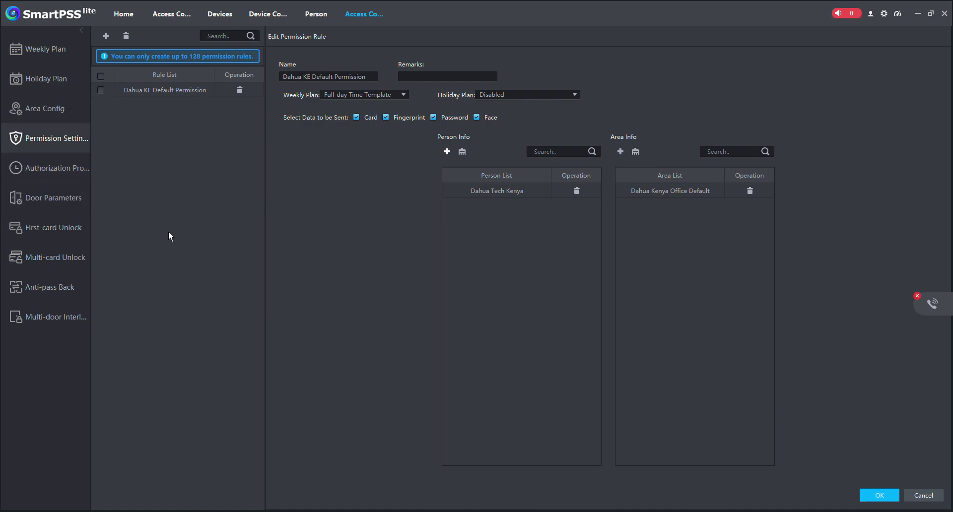
{"action": "left_click", "coordinate": [28, 171]}
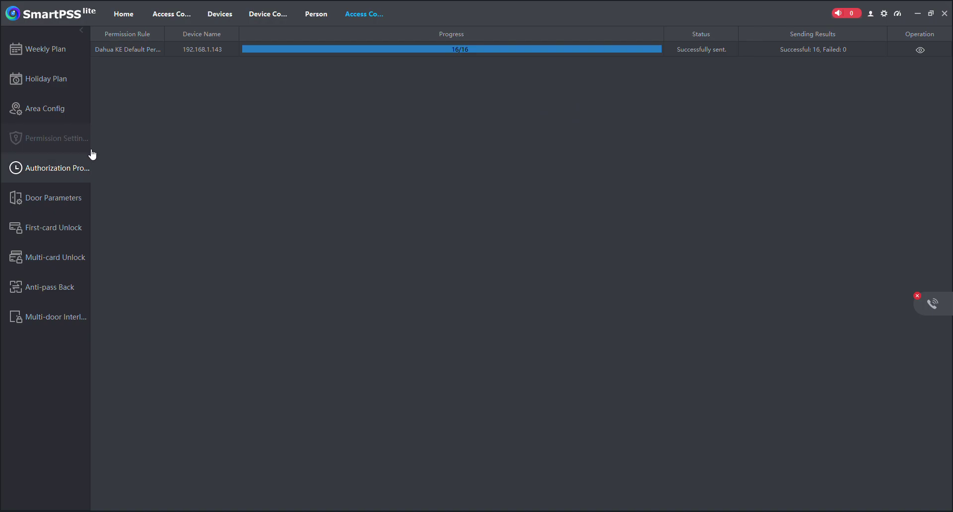
{"action": "left_click", "coordinate": [49, 140]}
{"action": "left_click", "coordinate": [55, 208]}
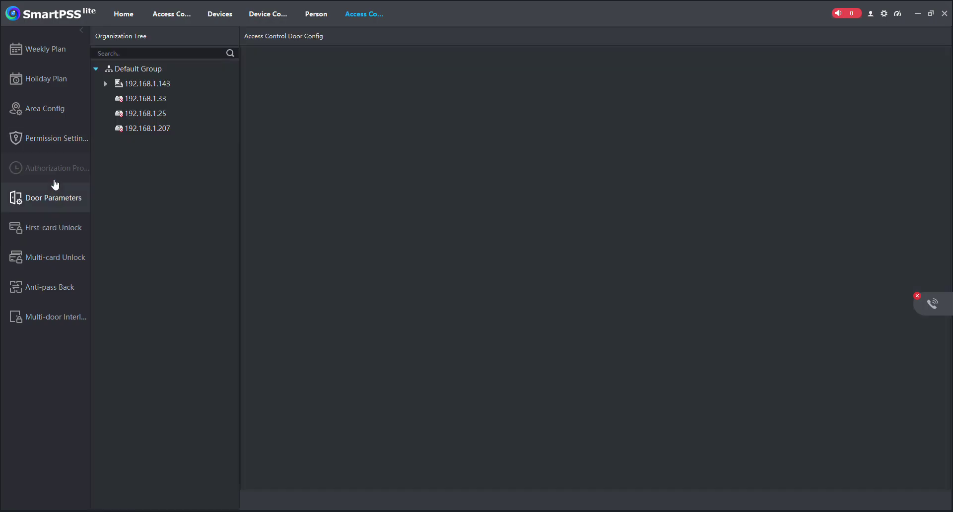
{"action": "left_click", "coordinate": [62, 169]}
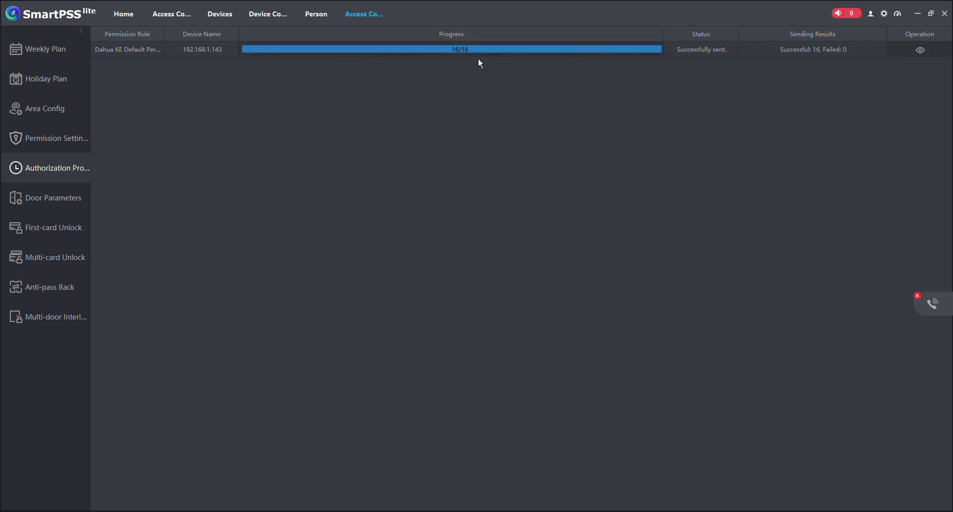
Open the door parameters of Door 1 under 192.168.1.143 and examine its name and always-open weekly plan options.
{"action": "left_click", "coordinate": [68, 198]}
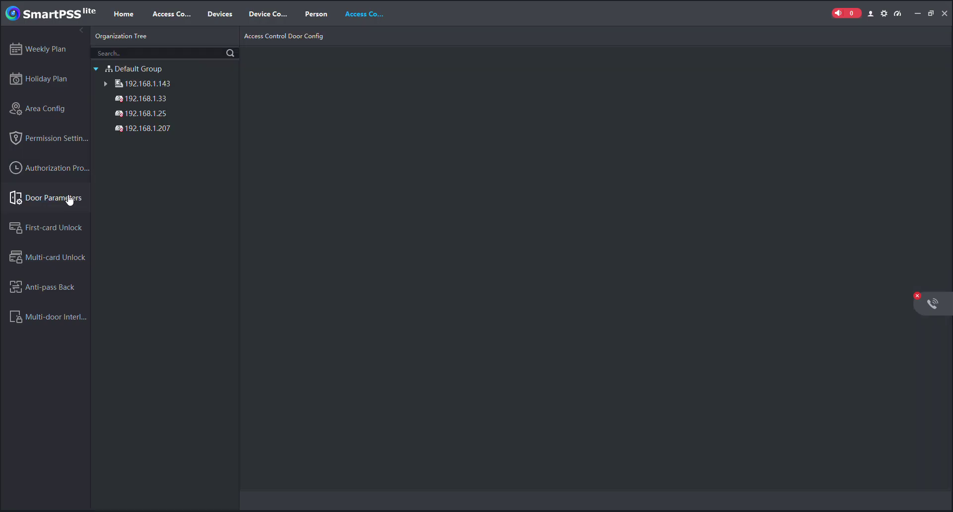
{"action": "left_click", "coordinate": [107, 85]}
{"action": "left_click", "coordinate": [141, 101]}
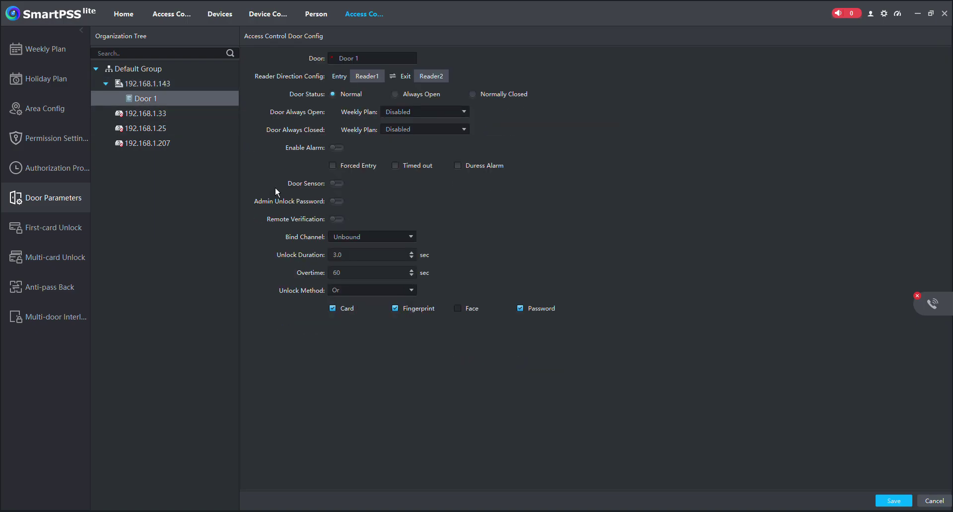
{"action": "triple_click", "coordinate": [378, 60]}
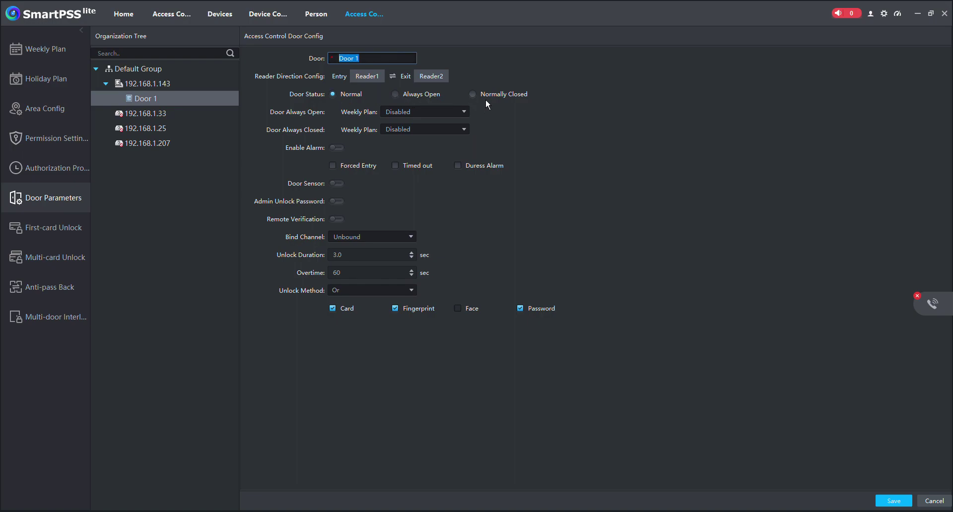
{"action": "left_click", "coordinate": [473, 112]}
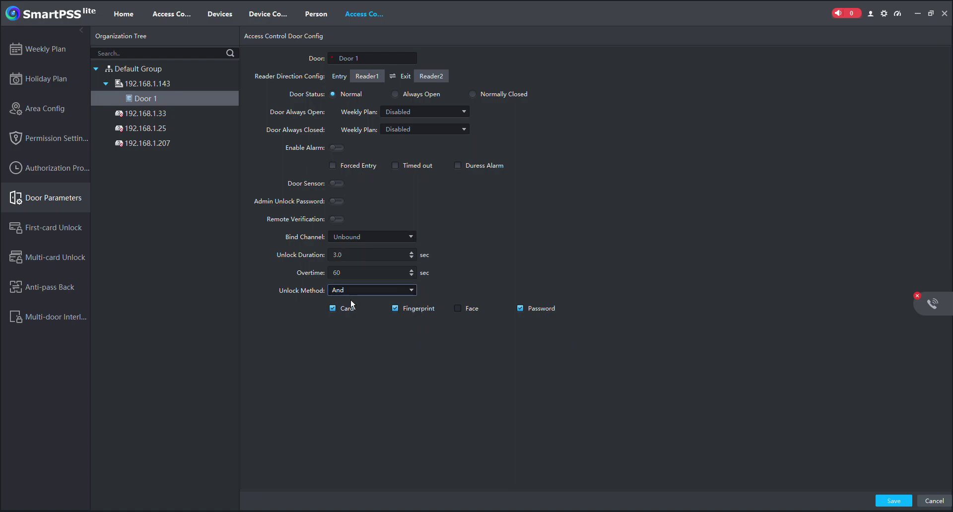
Look through the First-card Unlock, Multi-card Unlock, Anti-pass Back and Multi-door Interlock settings.
{"action": "left_click", "coordinate": [59, 235]}
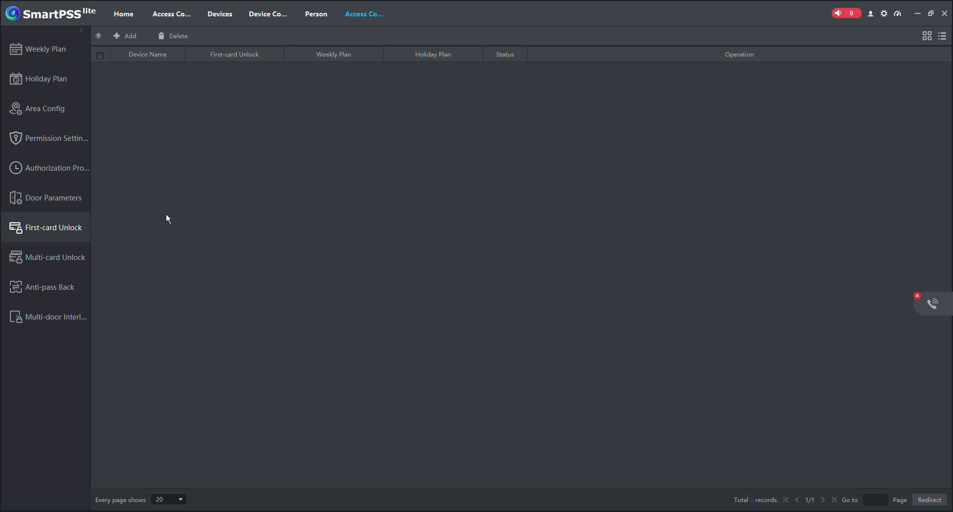
{"action": "left_click", "coordinate": [52, 259]}
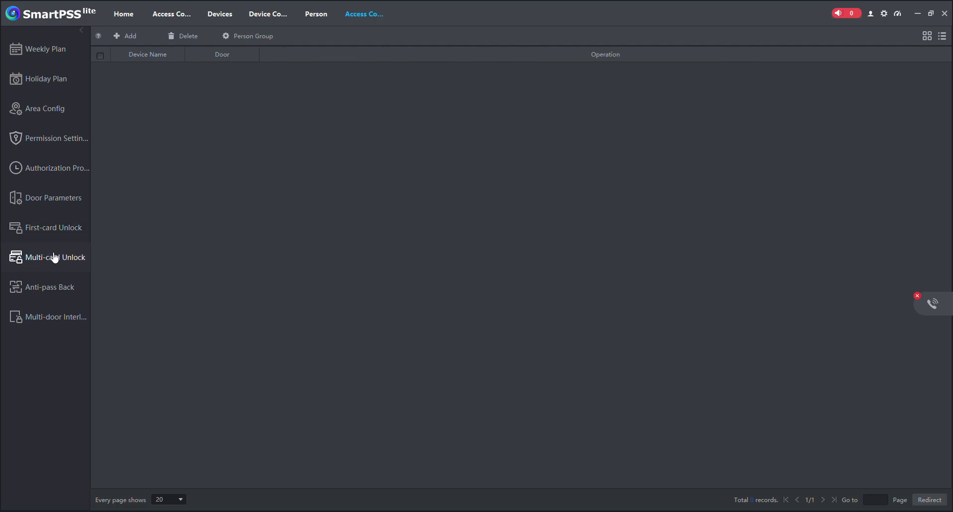
{"action": "left_click", "coordinate": [57, 291]}
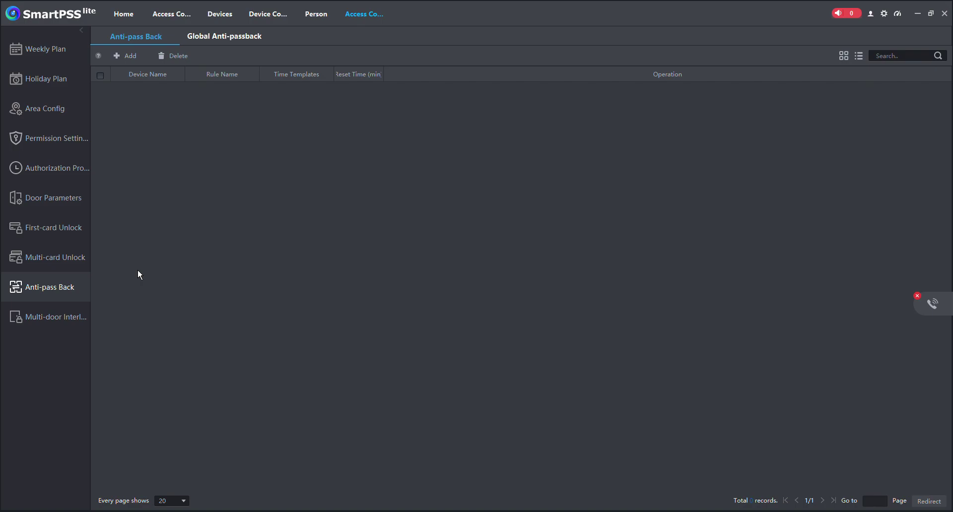
{"action": "left_click", "coordinate": [58, 321]}
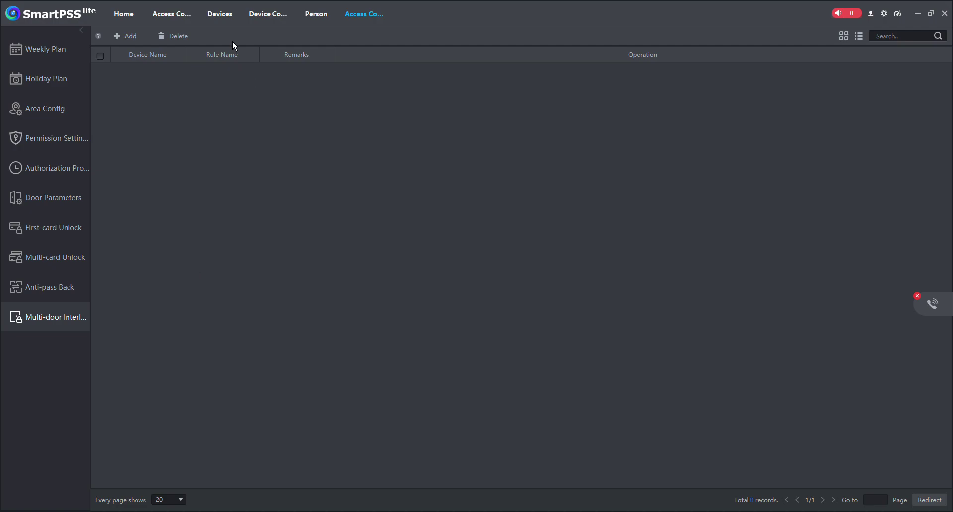
Open Access Control Records and search the records of device 192.168.1.143.
{"action": "left_click", "coordinate": [124, 15]}
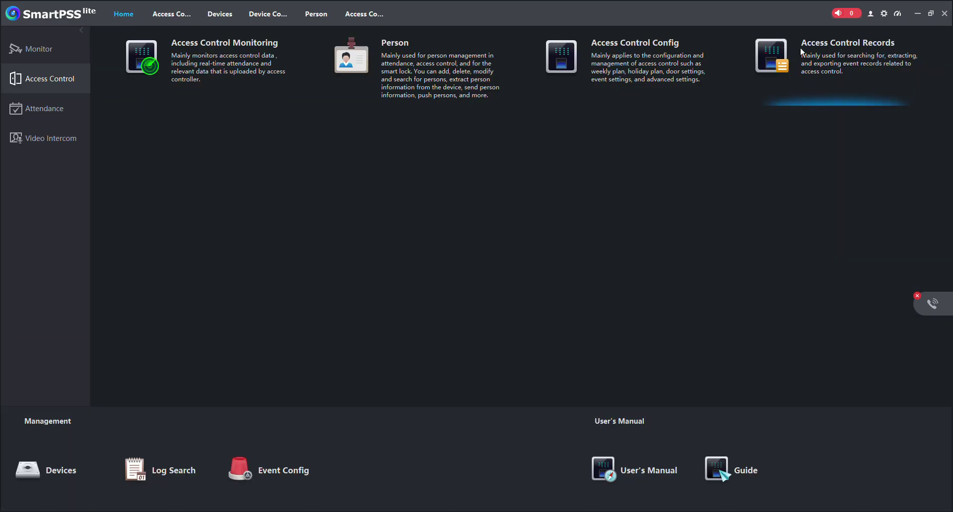
{"action": "left_click", "coordinate": [824, 56]}
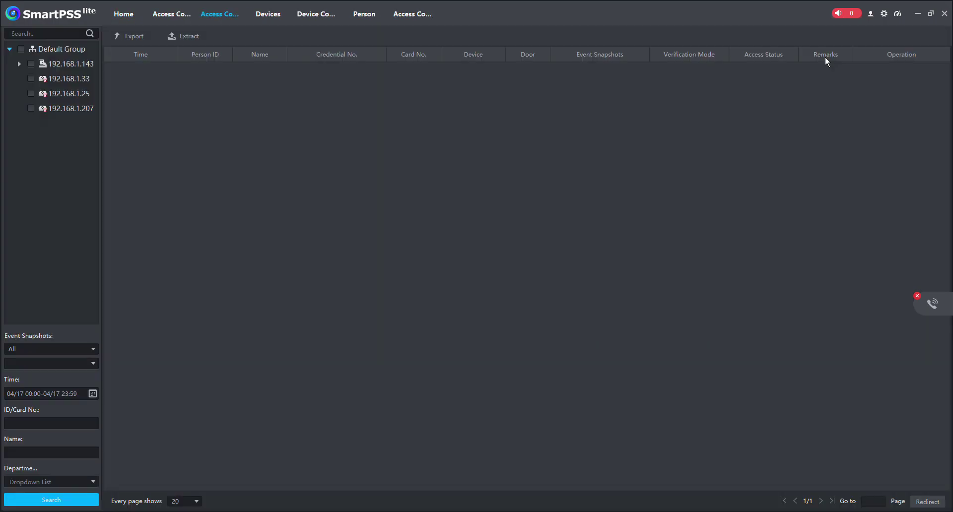
{"action": "left_click", "coordinate": [30, 64]}
{"action": "left_click", "coordinate": [43, 498]}
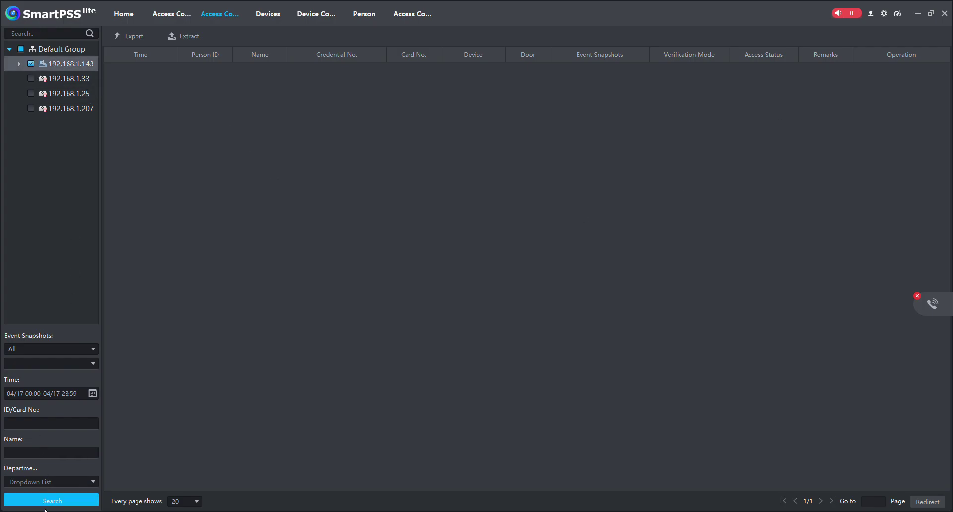